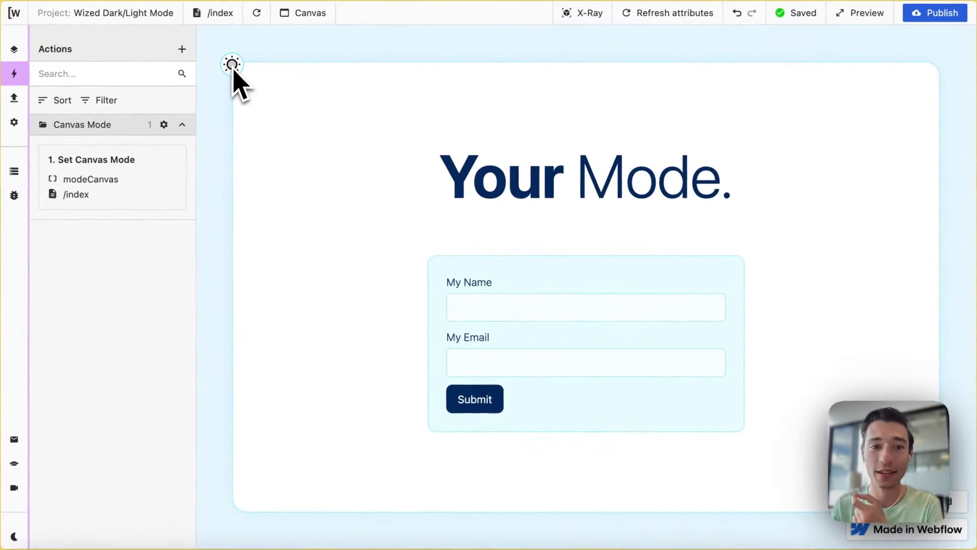
Flip the sun/moon toggle back and forth on the Wized canvas, finishing in dark mode.
{"action": "left_click", "coordinate": [232, 65]}
{"action": "left_click", "coordinate": [234, 69]}
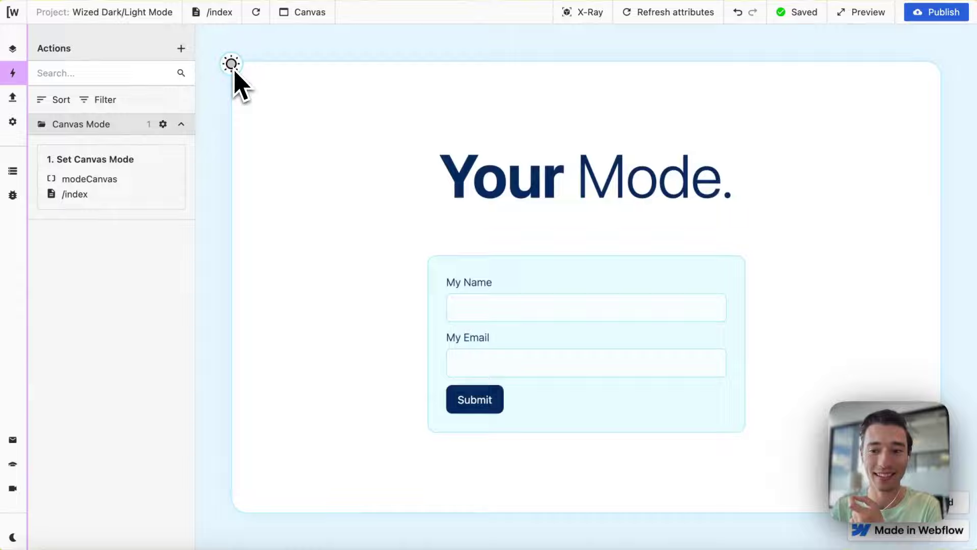
{"action": "left_click", "coordinate": [234, 69]}
{"action": "left_click", "coordinate": [234, 69]}
{"action": "left_click", "coordinate": [234, 68]}
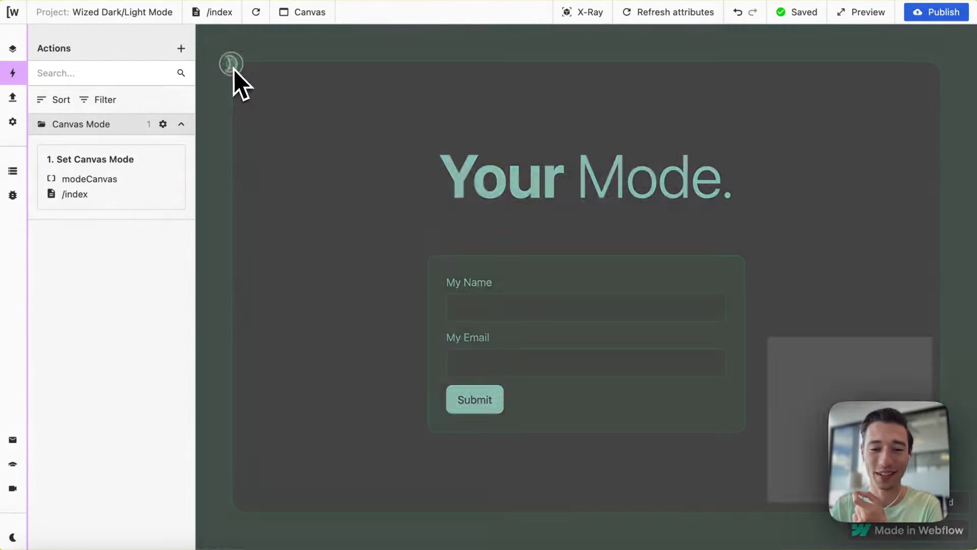
{"action": "left_click", "coordinate": [234, 69]}
{"action": "left_click", "coordinate": [234, 69]}
{"action": "left_click", "coordinate": [233, 69]}
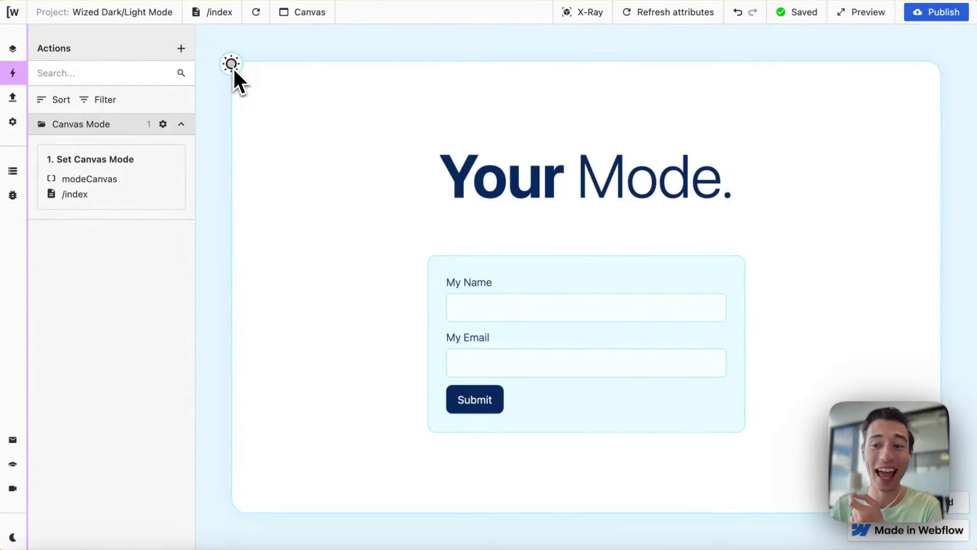
{"action": "left_click", "coordinate": [234, 69]}
{"action": "left_click", "coordinate": [233, 69]}
{"action": "left_click", "coordinate": [233, 68]}
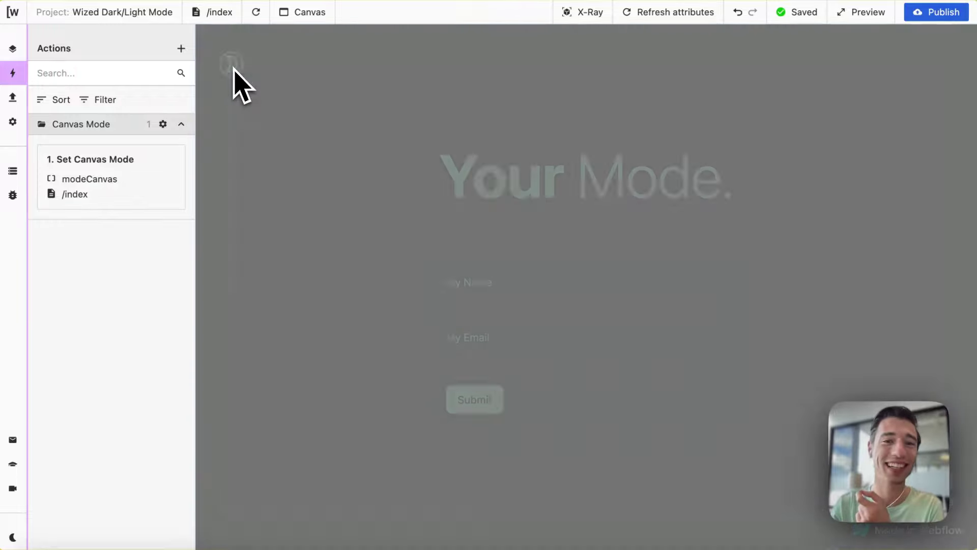
{"action": "left_click", "coordinate": [234, 69]}
{"action": "left_click", "coordinate": [234, 69]}
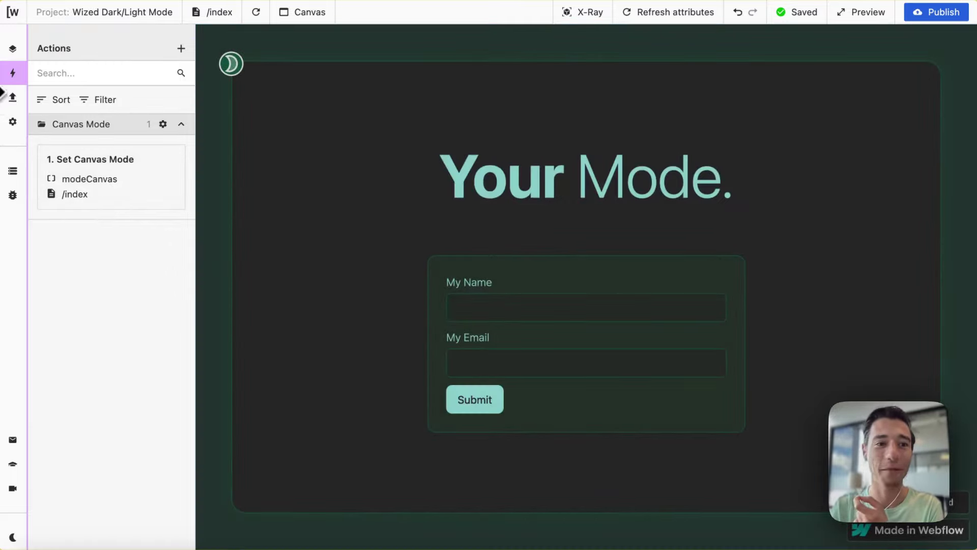
Select the body in the Webflow Designer and view its custom attribute wized="modeCanvas".
{"action": "left_click", "coordinate": [23, 85]}
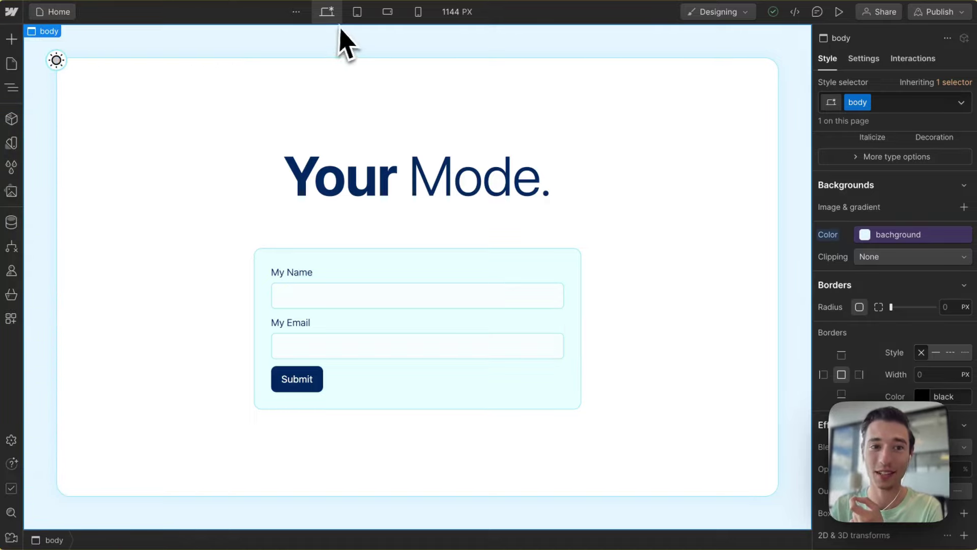
{"action": "left_click", "coordinate": [304, 62]}
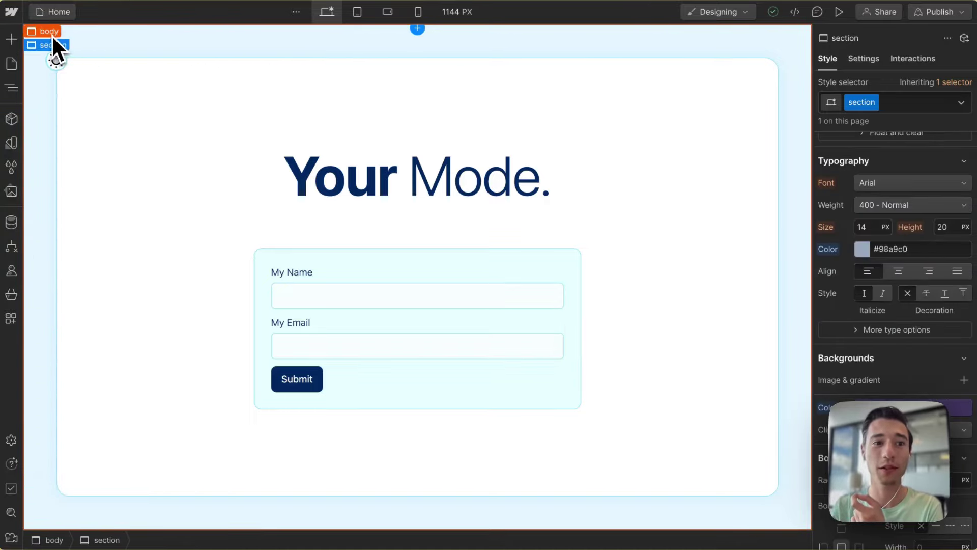
{"action": "left_click", "coordinate": [51, 33]}
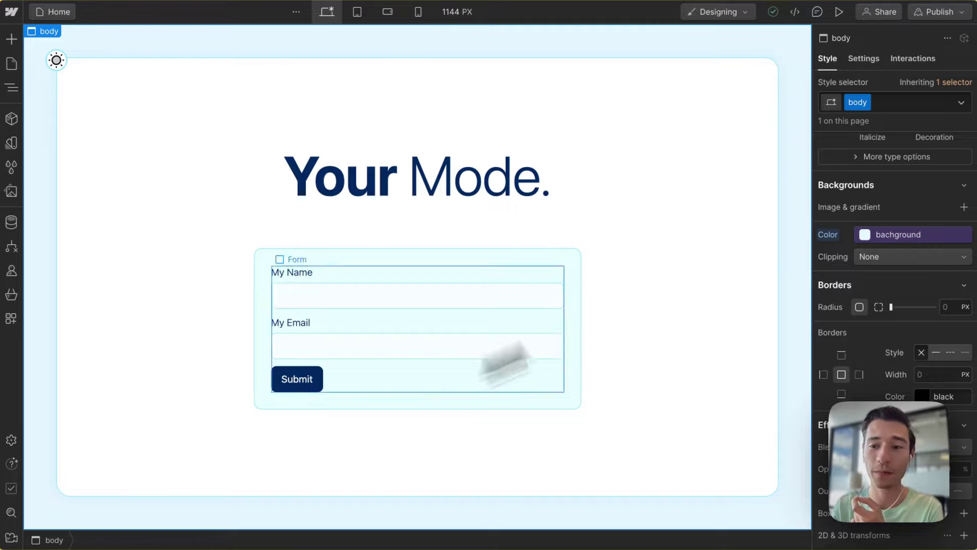
{"action": "left_click", "coordinate": [865, 61]}
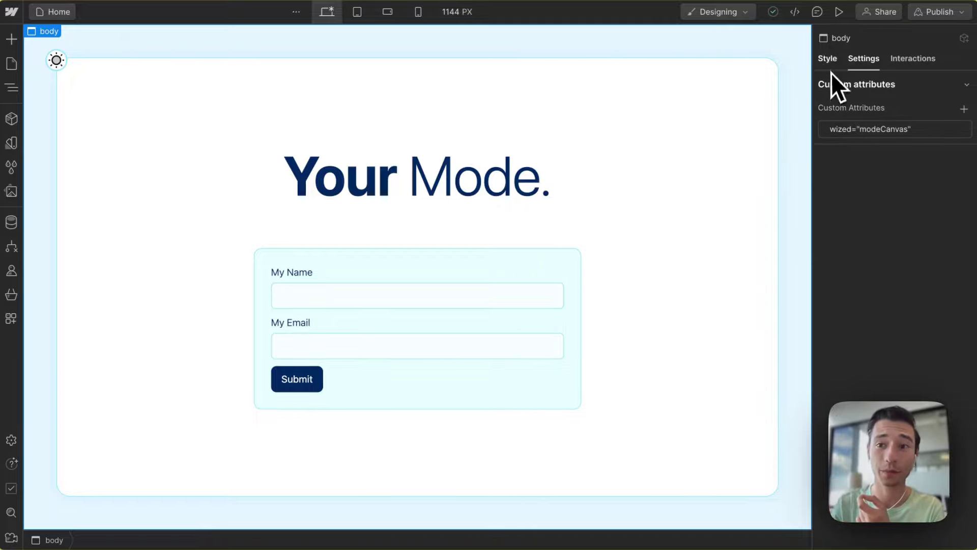
Apply the is-dark combo class to the body and scroll down to its Hue-Rotate and Invert filters.
{"action": "left_click", "coordinate": [829, 60]}
{"action": "left_click", "coordinate": [904, 103]}
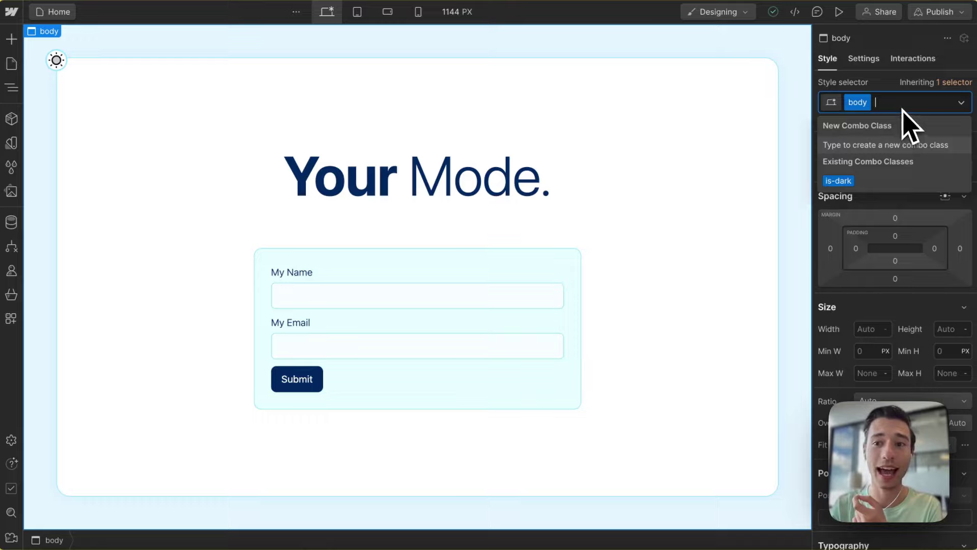
{"action": "left_click", "coordinate": [838, 181]}
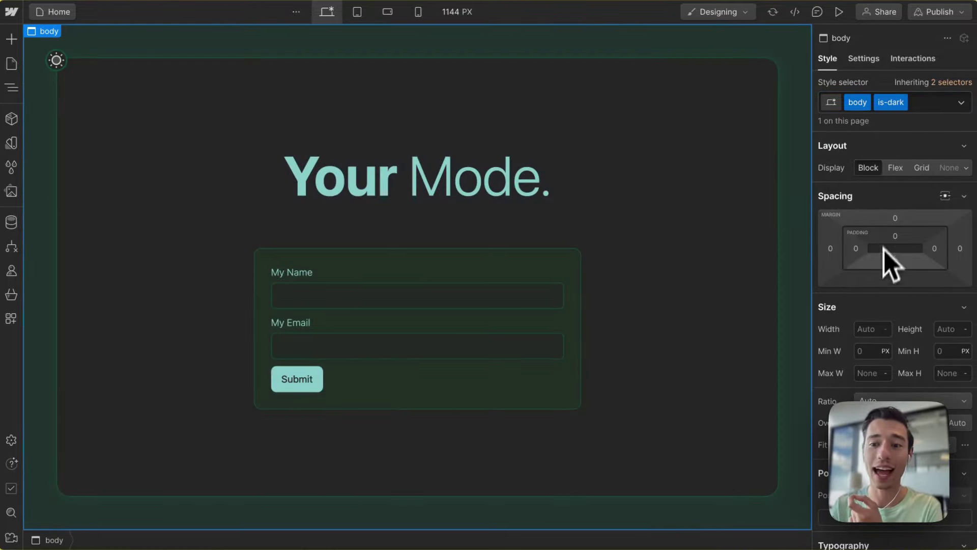
{"action": "scroll", "coordinate": [886, 259], "scroll_direction": "down", "scroll_amount": 2}
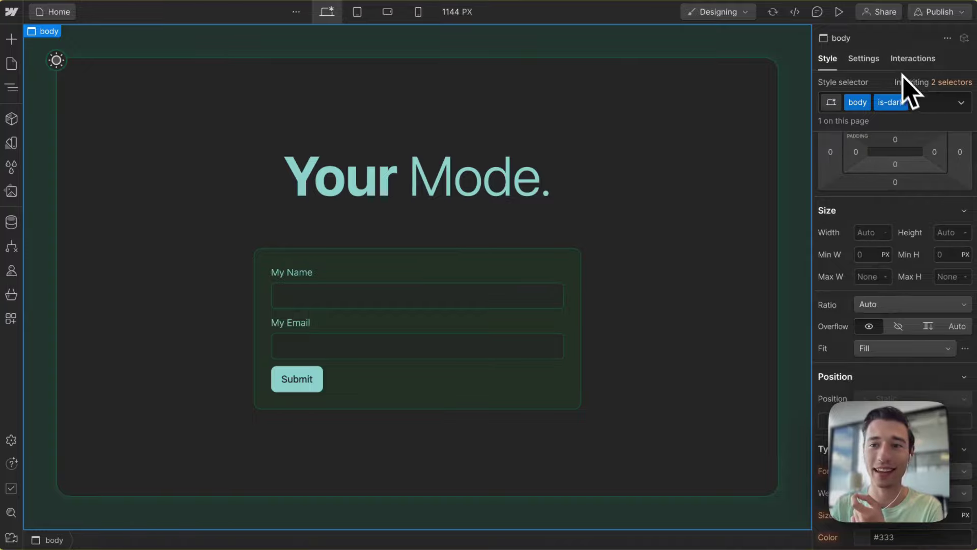
{"action": "left_click", "coordinate": [868, 62]}
{"action": "left_click", "coordinate": [830, 60]}
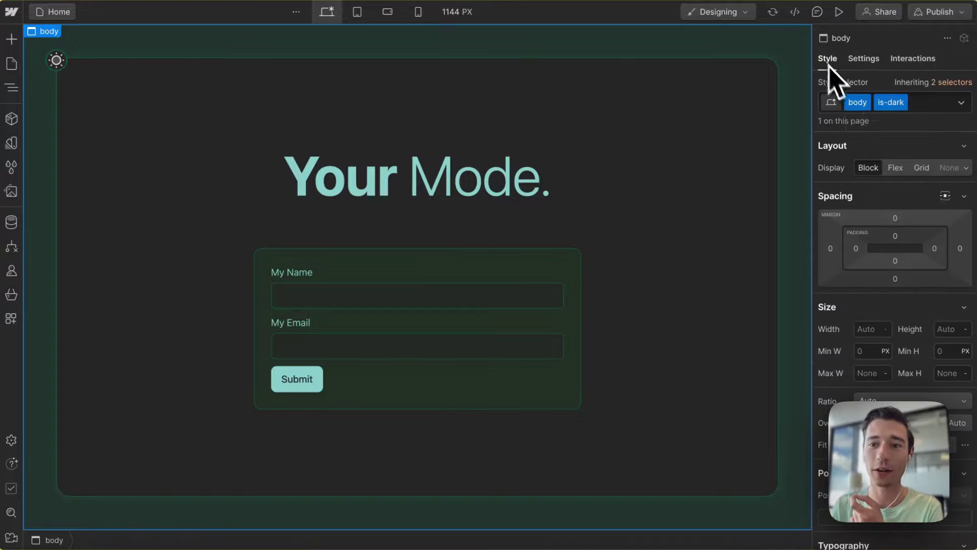
{"action": "scroll", "coordinate": [911, 279], "scroll_direction": "down", "scroll_amount": 10}
{"action": "scroll", "coordinate": [906, 266], "scroll_direction": "down", "scroll_amount": 6}
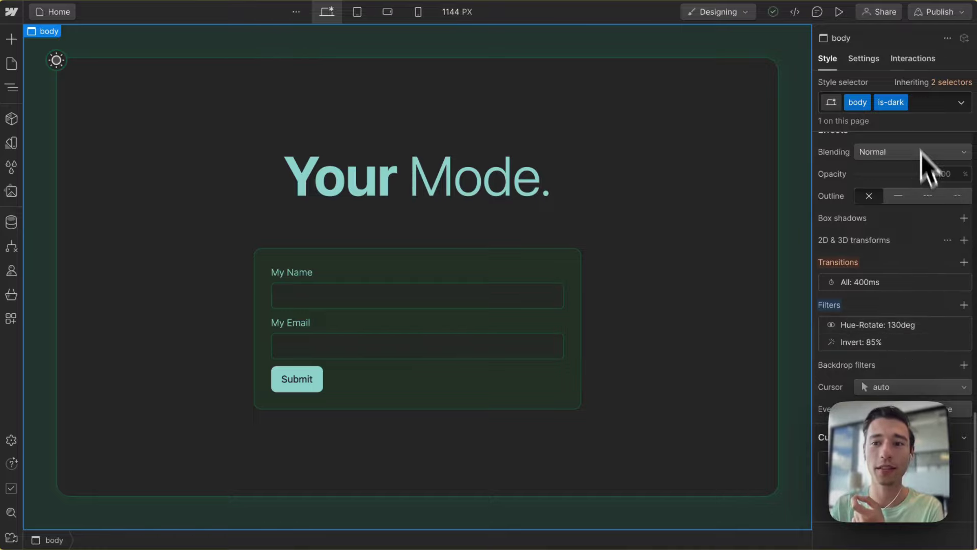
Inspect the Invert 85% and Hue-Rotate 130deg filters, then hide both.
{"action": "mouse_move", "coordinate": [945, 327]}
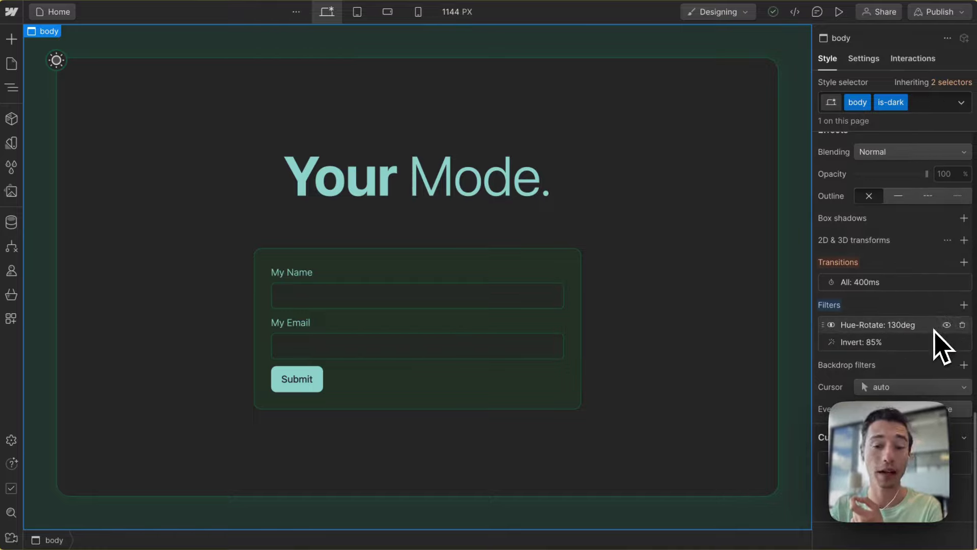
{"action": "left_click", "coordinate": [920, 341]}
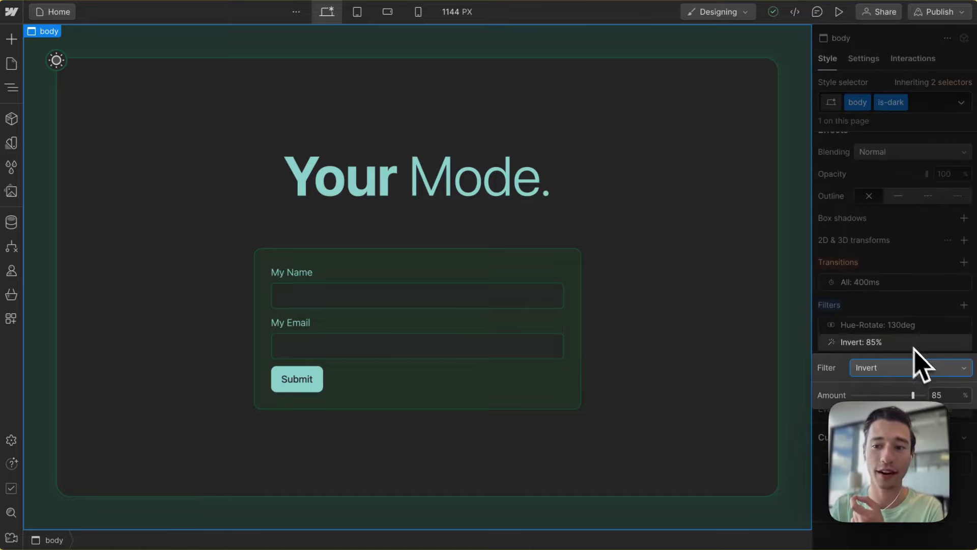
{"action": "left_click", "coordinate": [943, 395]}
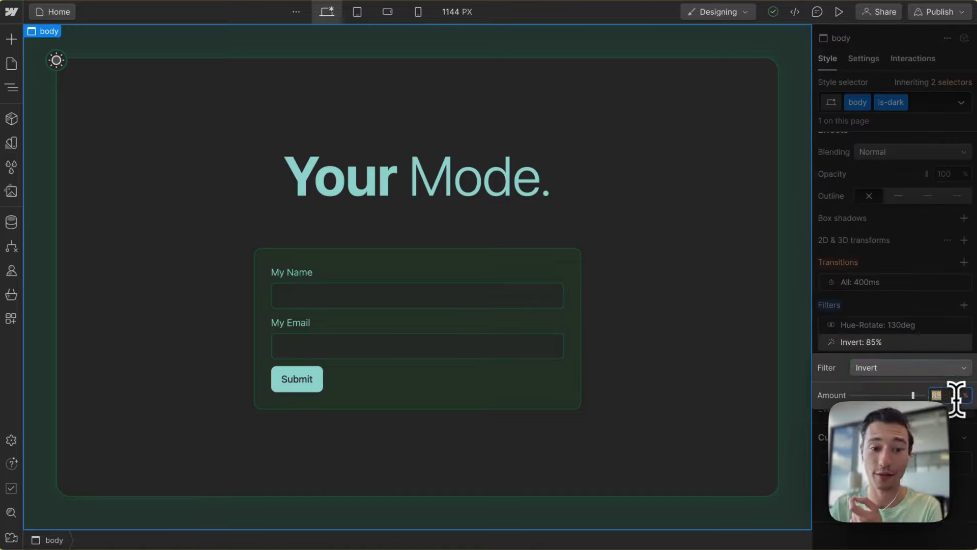
{"action": "left_click", "coordinate": [927, 337]}
{"action": "left_click", "coordinate": [927, 329]}
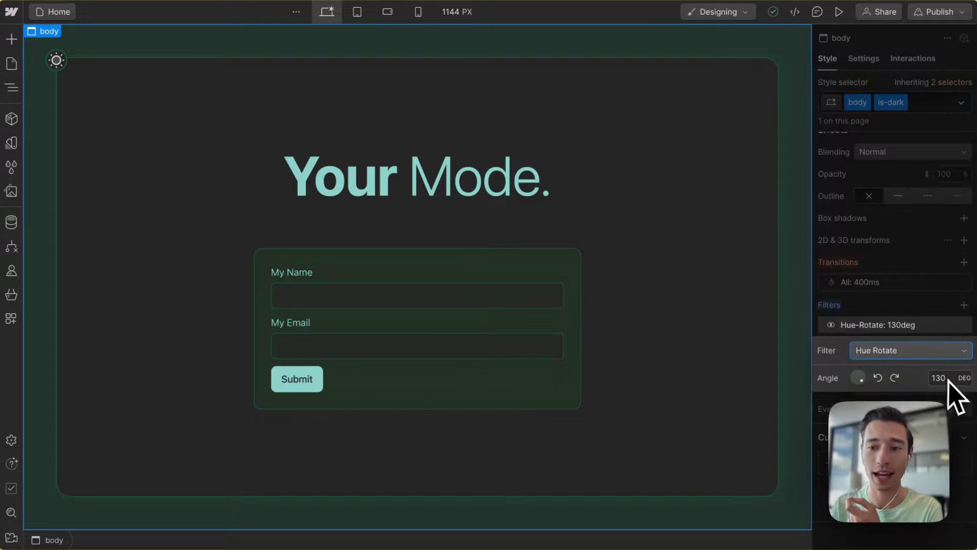
{"action": "left_click", "coordinate": [908, 321]}
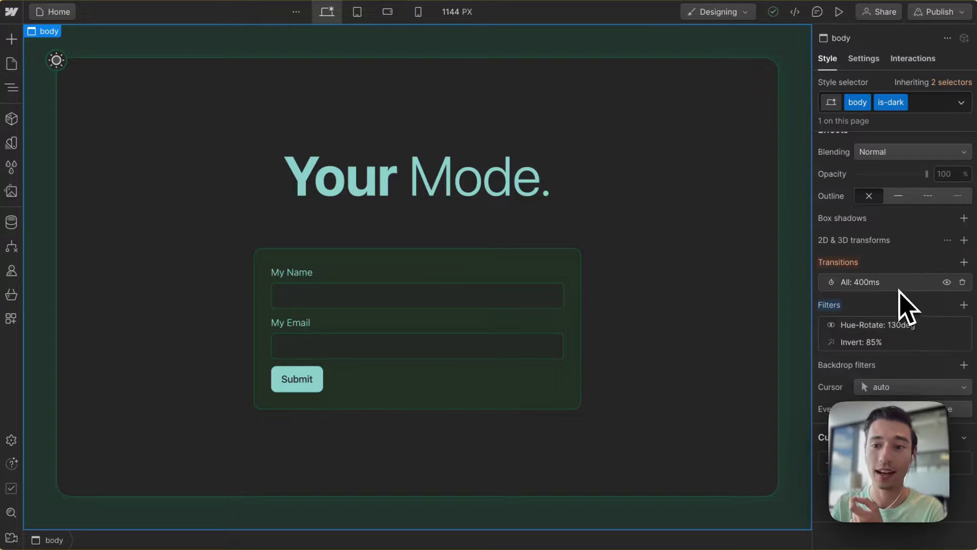
{"action": "left_click", "coordinate": [947, 324]}
{"action": "left_click", "coordinate": [947, 342]}
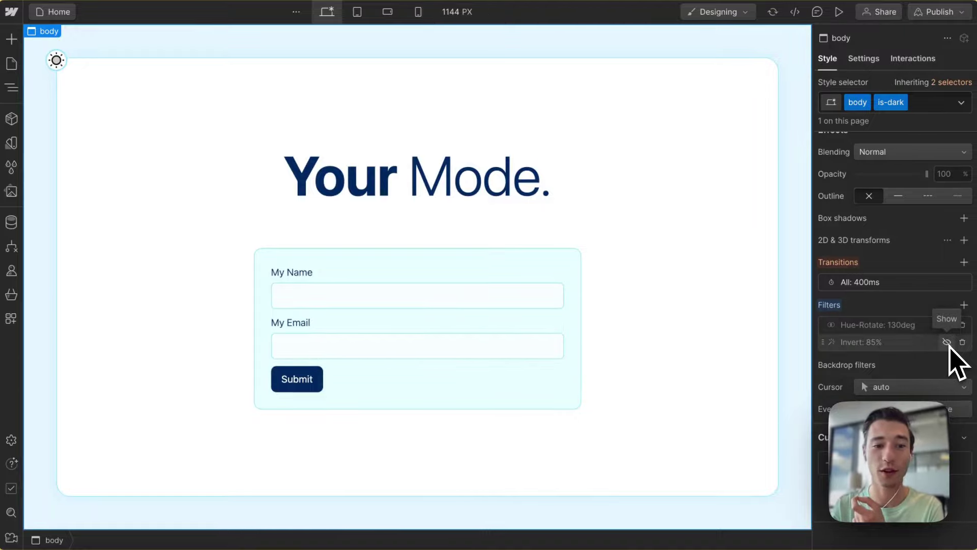
Toggle the Invert and Hue-Rotate filters off and on, leaving both visible.
{"action": "left_click", "coordinate": [948, 342]}
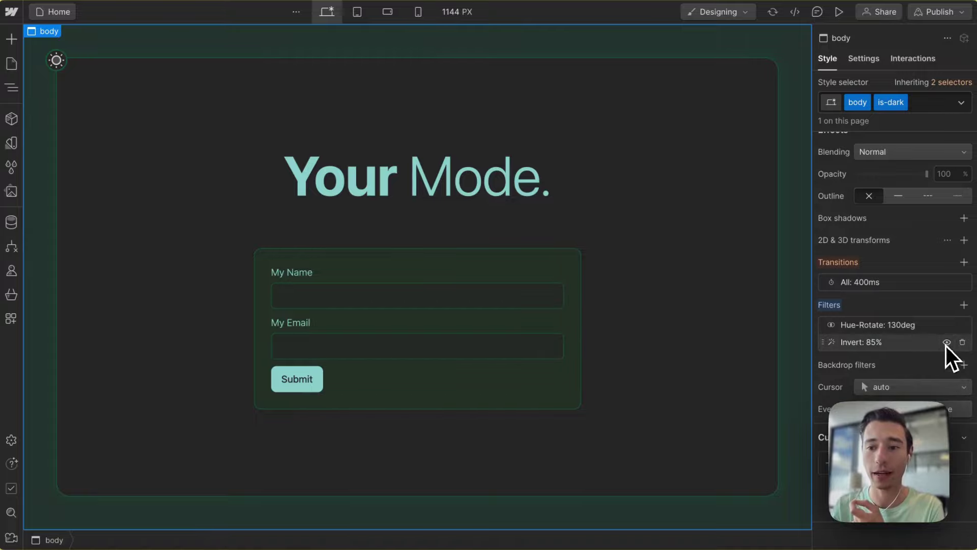
{"action": "left_click", "coordinate": [947, 342]}
{"action": "left_click", "coordinate": [947, 324]}
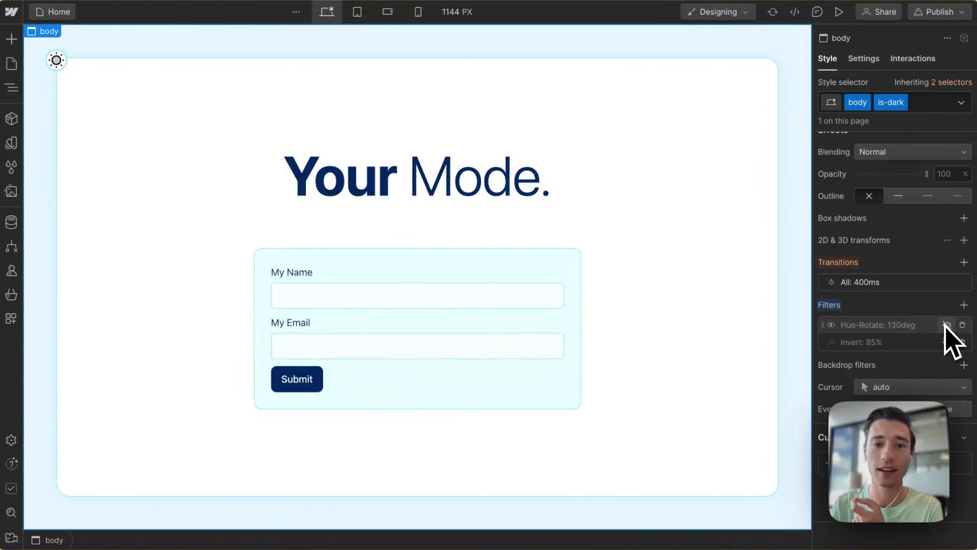
{"action": "left_click", "coordinate": [947, 324]}
{"action": "left_click", "coordinate": [945, 341]}
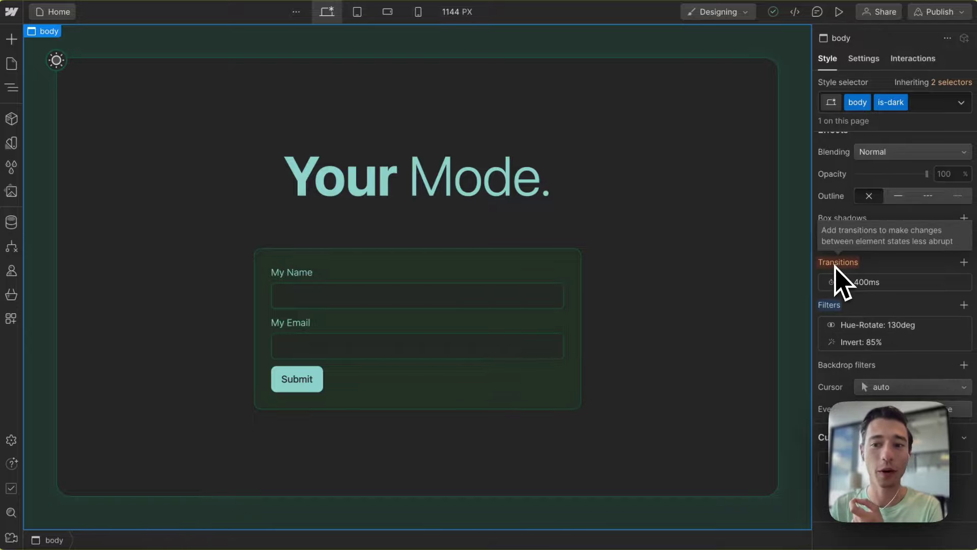
Remove the is-dark combo class from the body, re-add it, and remove it again.
{"action": "left_click", "coordinate": [935, 102]}
{"action": "key", "text": "BackSpace"}
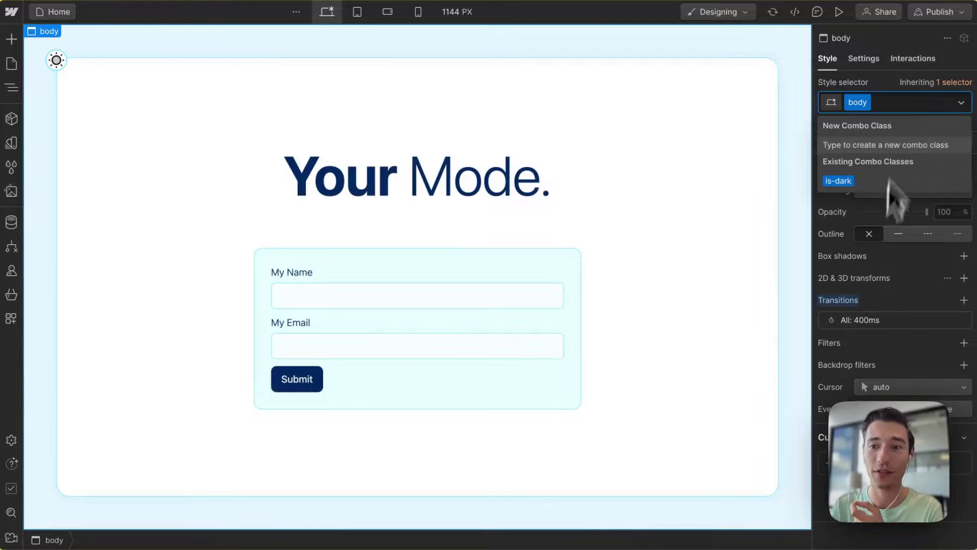
{"action": "left_click", "coordinate": [841, 181]}
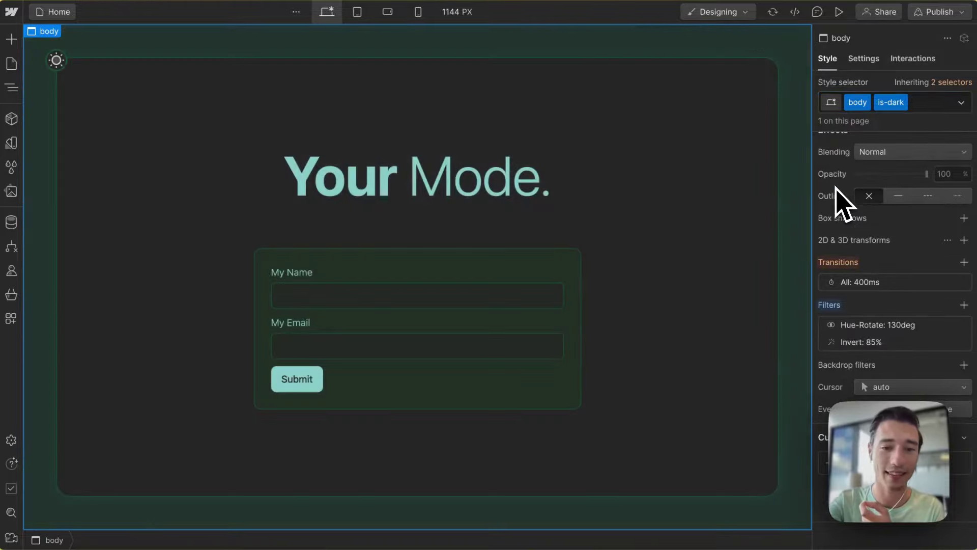
{"action": "key", "text": "BackSpace"}
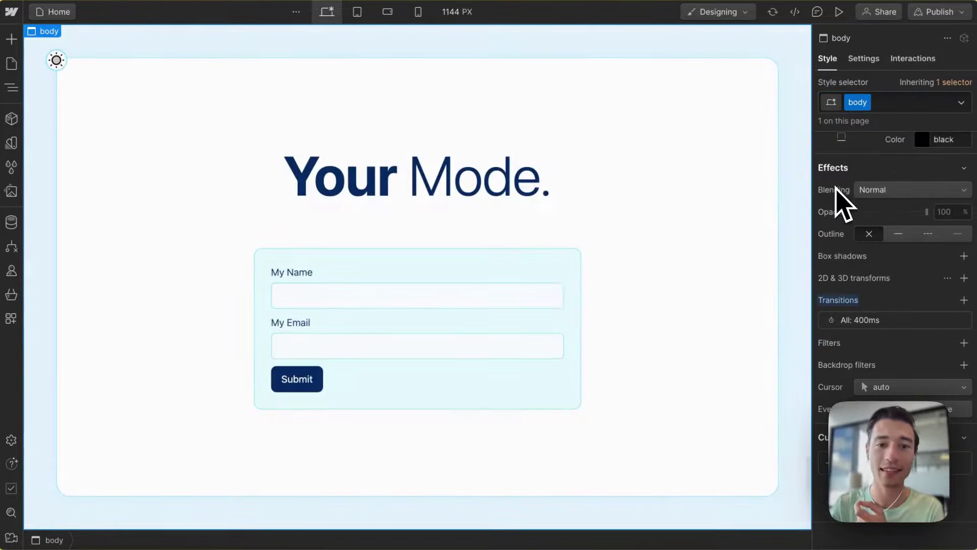
Select the toggle checkbox and view its wized="darkmode" custom attribute.
{"action": "left_click", "coordinate": [55, 67]}
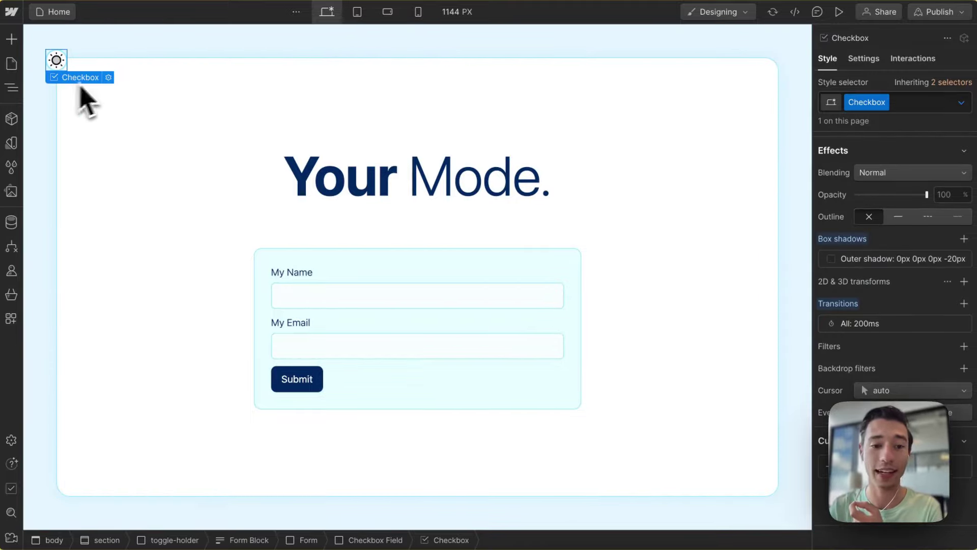
{"action": "left_click", "coordinate": [863, 58]}
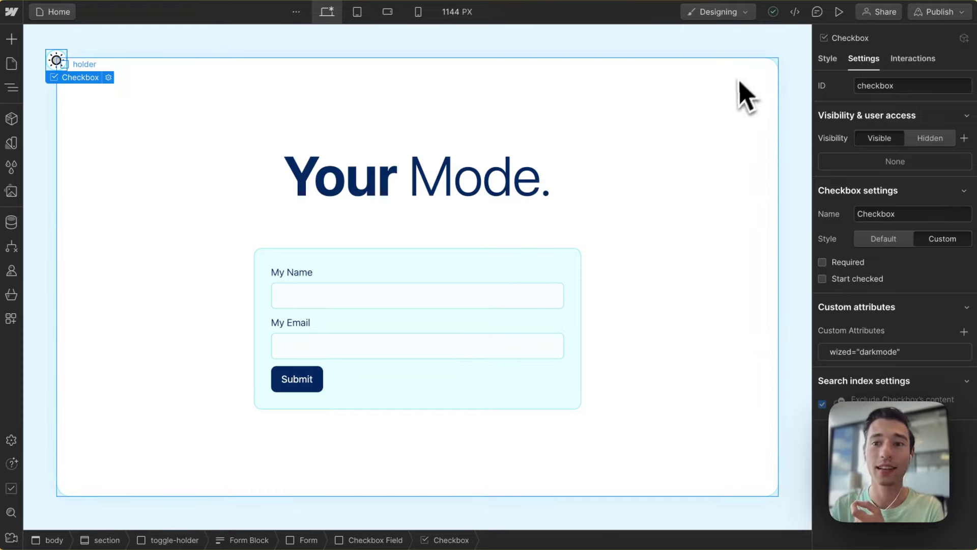
{"action": "left_click", "coordinate": [781, 57]}
Reselect the body and briefly open then close the Publish menu.
{"action": "left_click", "coordinate": [50, 31]}
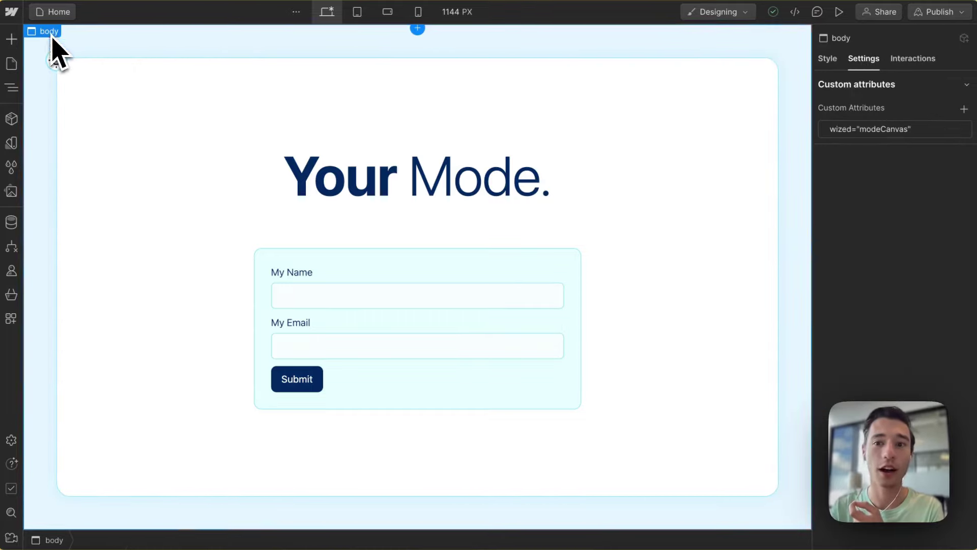
{"action": "left_click", "coordinate": [942, 12]}
{"action": "left_click", "coordinate": [837, 209]}
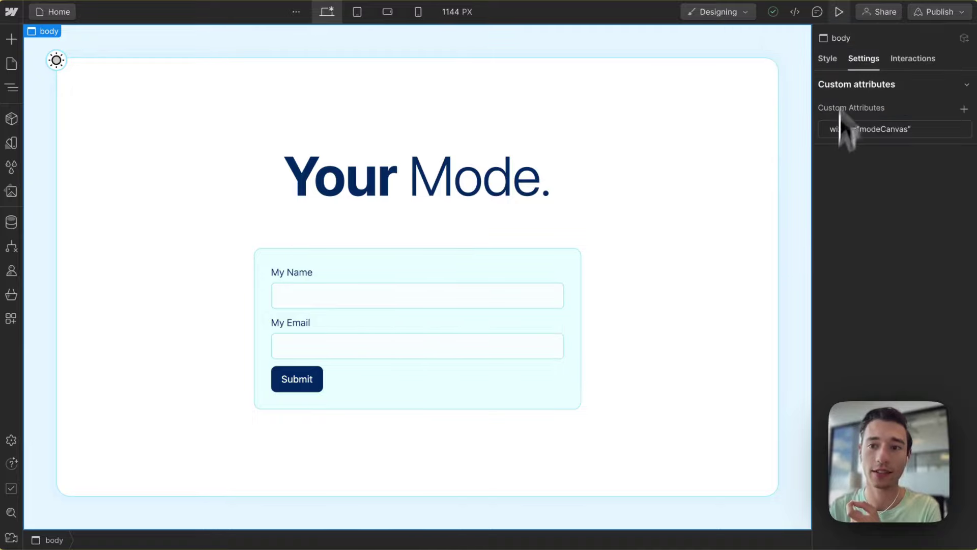
Apply the is-dark combo class to the body, then undo it with Ctrl+Z.
{"action": "left_click", "coordinate": [826, 58]}
{"action": "left_click", "coordinate": [881, 102]}
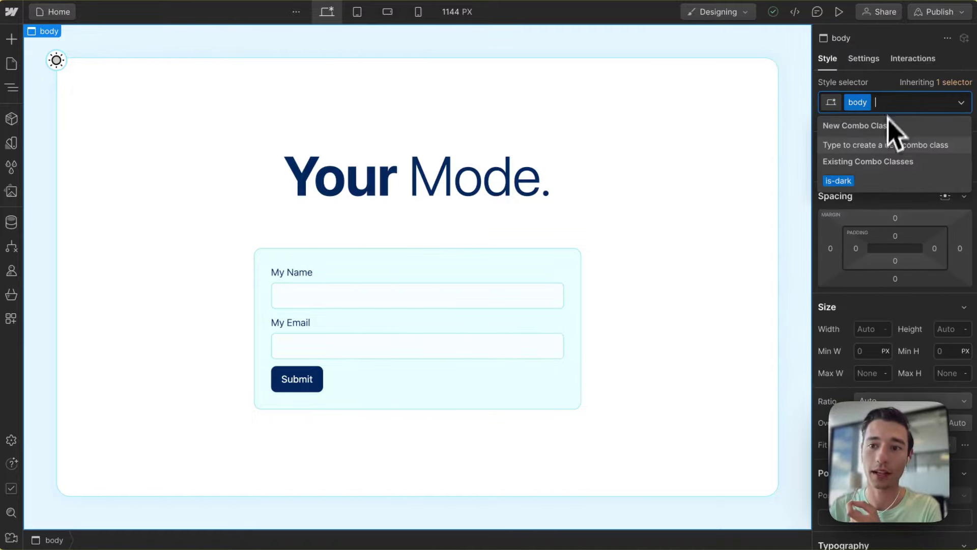
{"action": "left_click", "coordinate": [835, 180]}
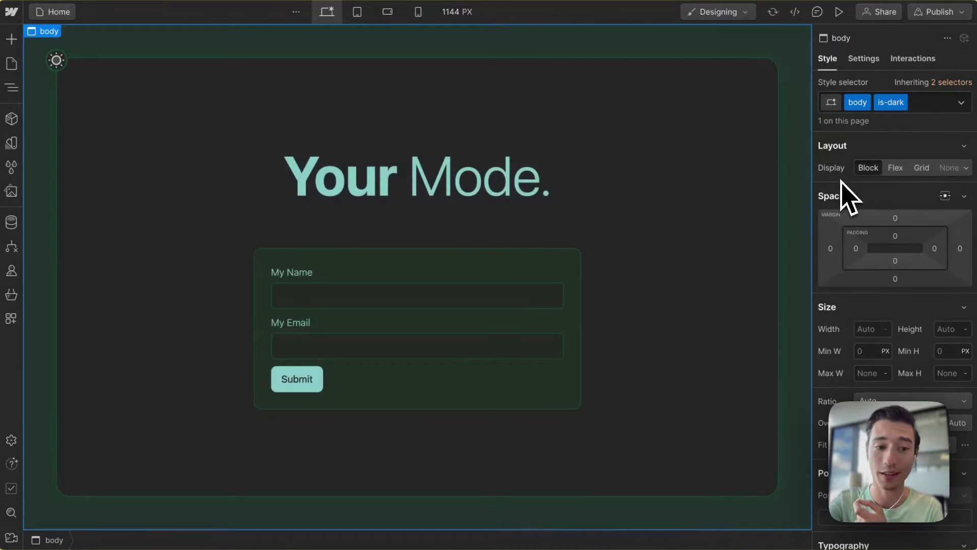
{"action": "key", "text": "ctrl+z"}
Publish the site to the wized-no-code-dark-mode.webflow.io staging domain.
{"action": "left_click", "coordinate": [940, 12]}
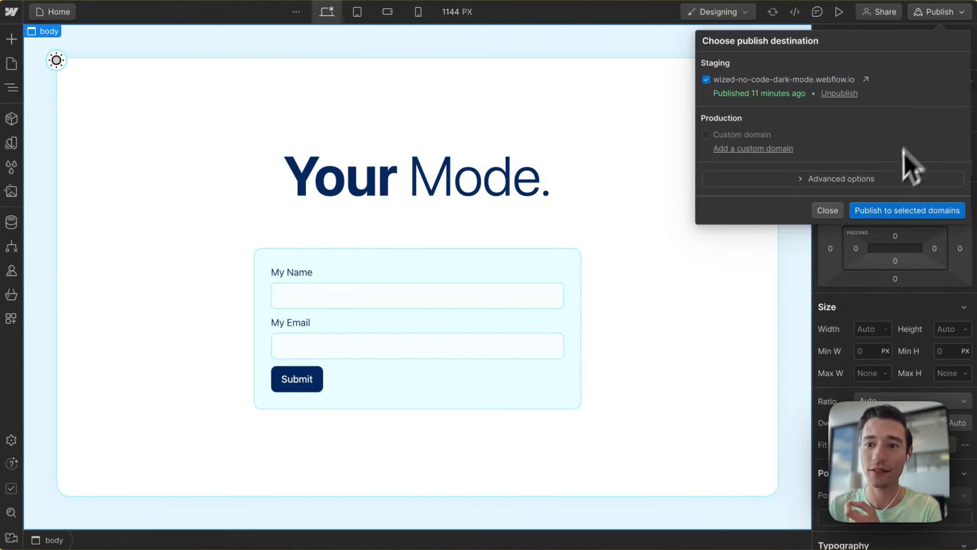
{"action": "left_click", "coordinate": [869, 214]}
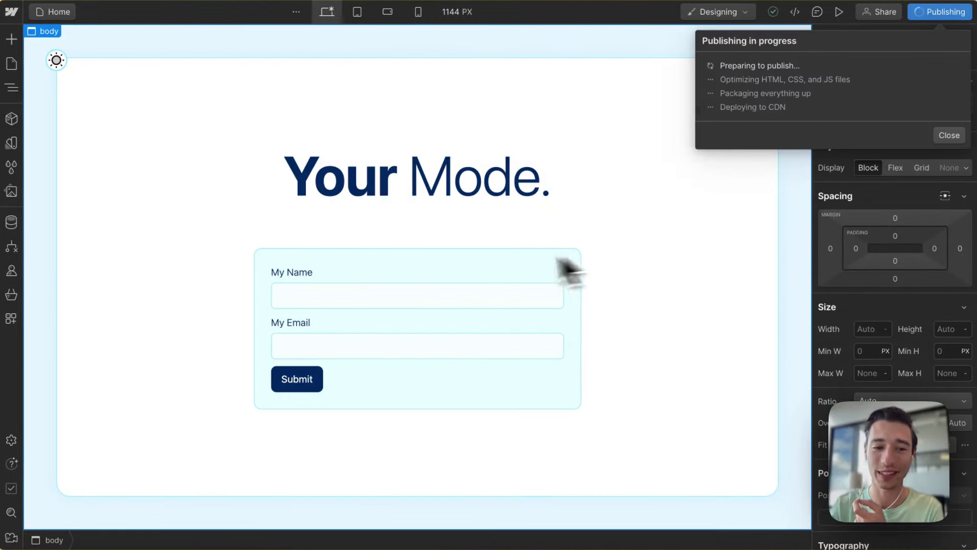
{"action": "mouse_move", "coordinate": [5, 148]}
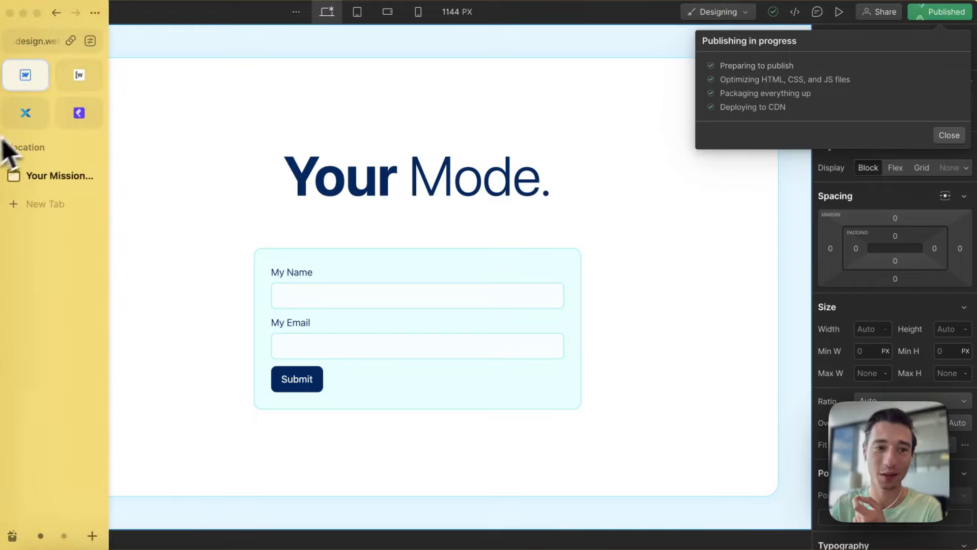
Refresh attributes in Wized's Data Store so i.darkmode reads false and the canvas shows light mode.
{"action": "left_click", "coordinate": [86, 84]}
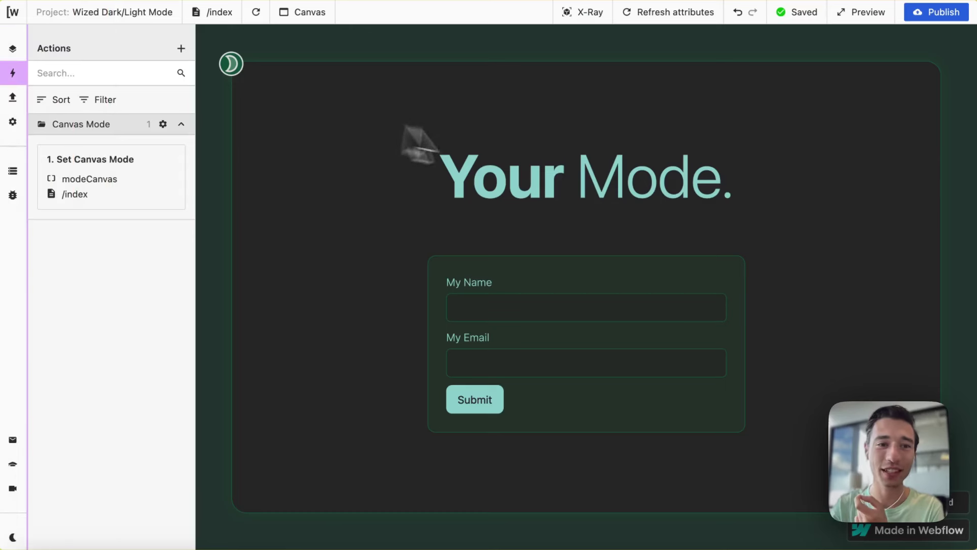
{"action": "left_click", "coordinate": [122, 181]}
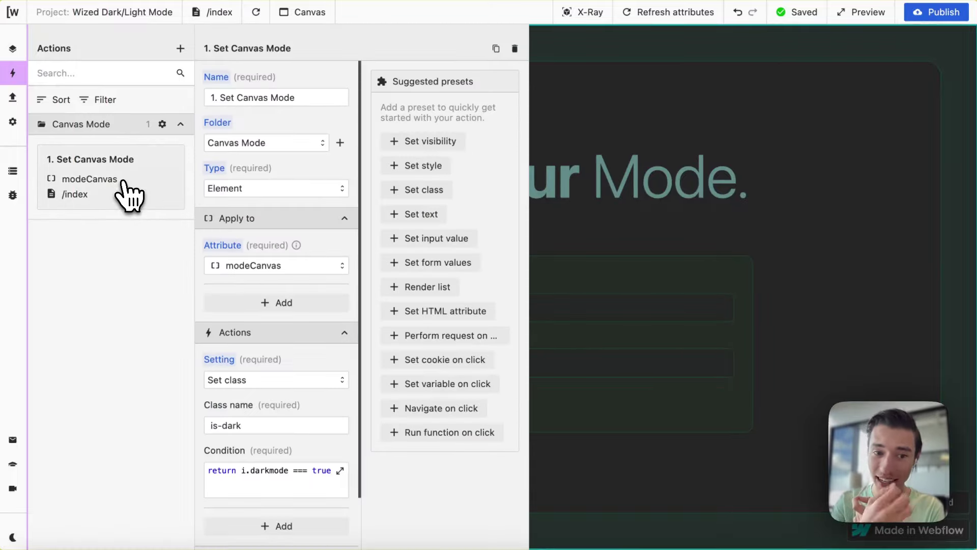
{"action": "left_click", "coordinate": [12, 172]}
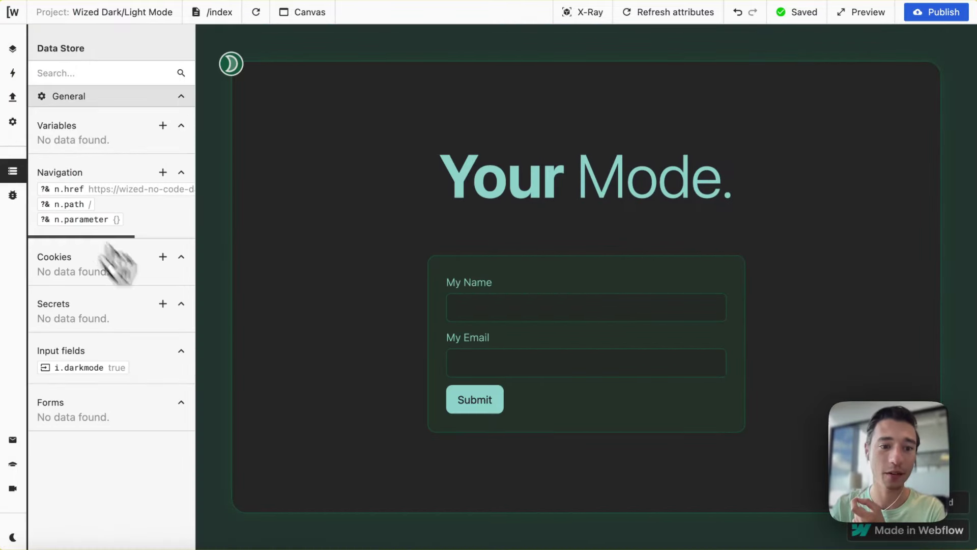
{"action": "left_click", "coordinate": [645, 15]}
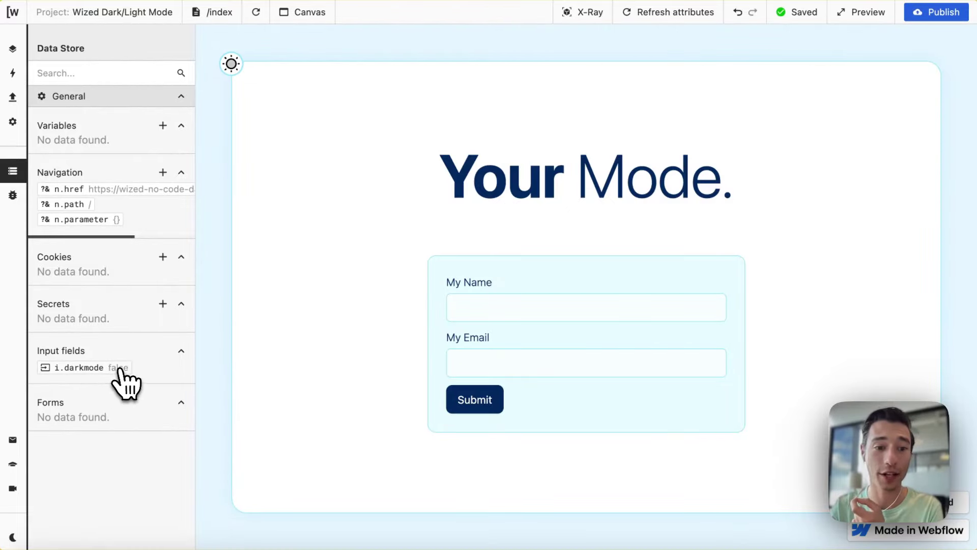
{"action": "left_click", "coordinate": [12, 73]}
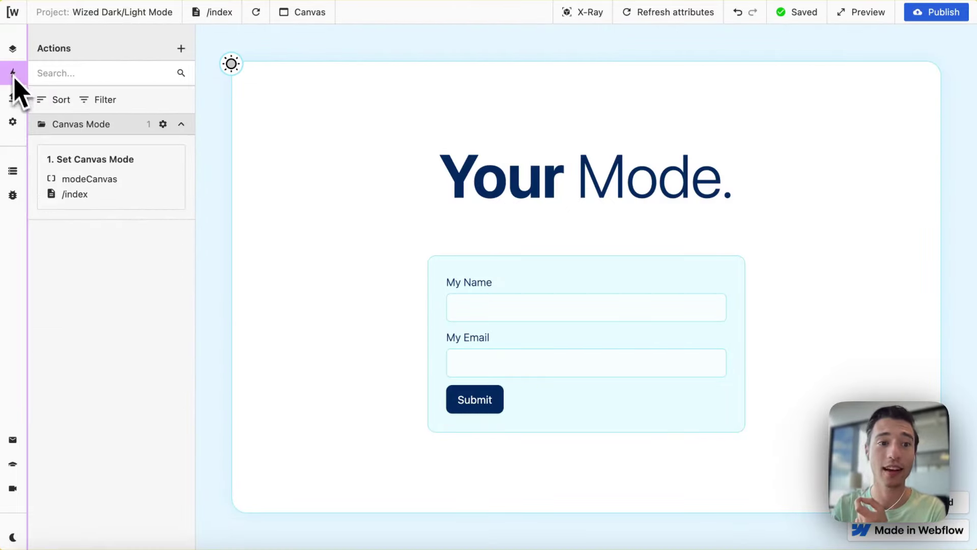
Open the 1. Set Canvas Mode action and select the is-dark text in its Class name field.
{"action": "left_click", "coordinate": [89, 165]}
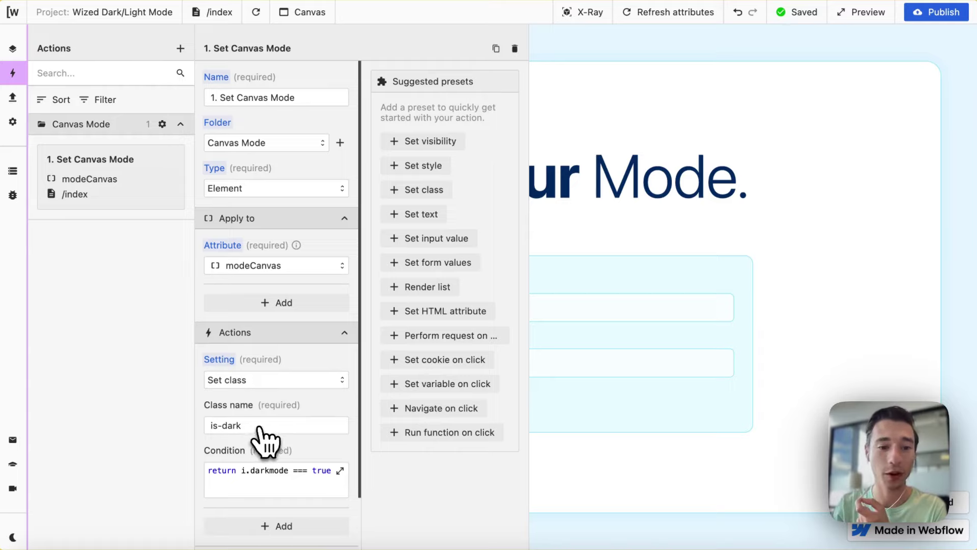
{"action": "scroll", "coordinate": [267, 441], "scroll_direction": "down", "scroll_amount": 3}
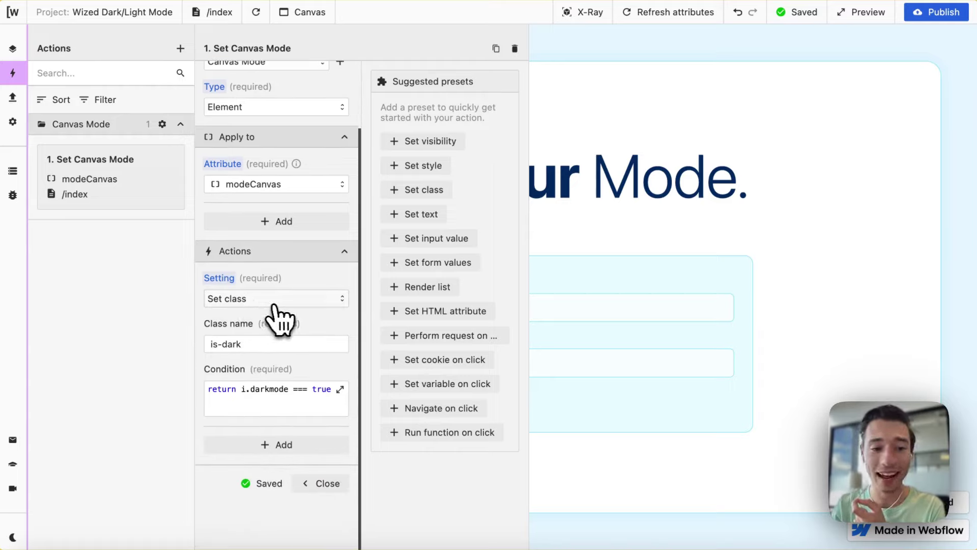
{"action": "left_click_drag", "start_coordinate": [277, 337], "coordinate": [220, 341]}
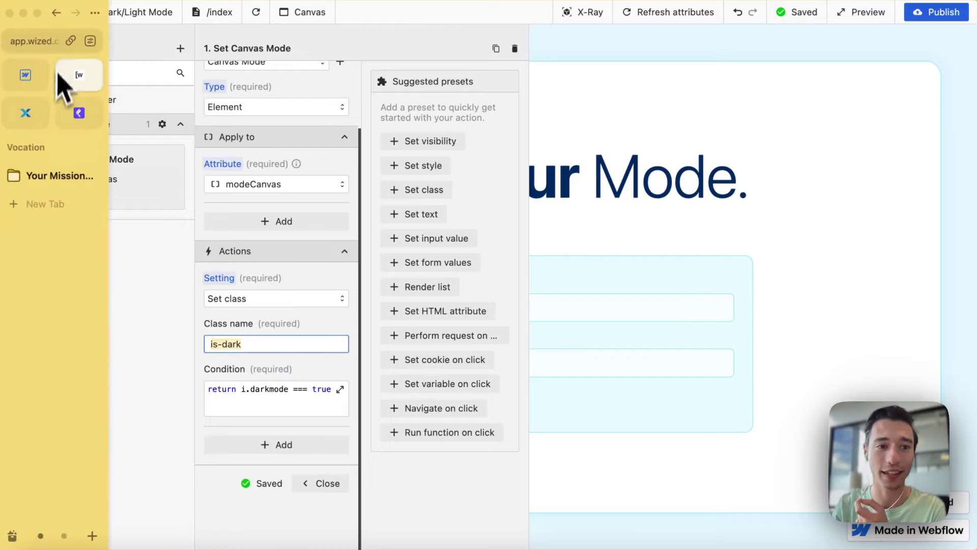
In Webflow, apply then remove the body's is-dark combo class, then return to Wized.
{"action": "left_click", "coordinate": [30, 76]}
{"action": "left_click", "coordinate": [540, 62]}
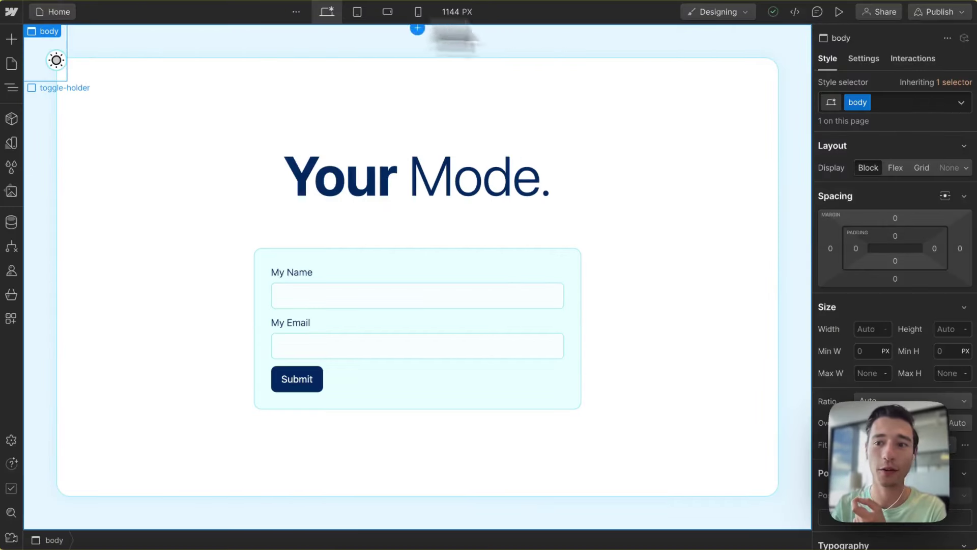
{"action": "left_click", "coordinate": [914, 105]}
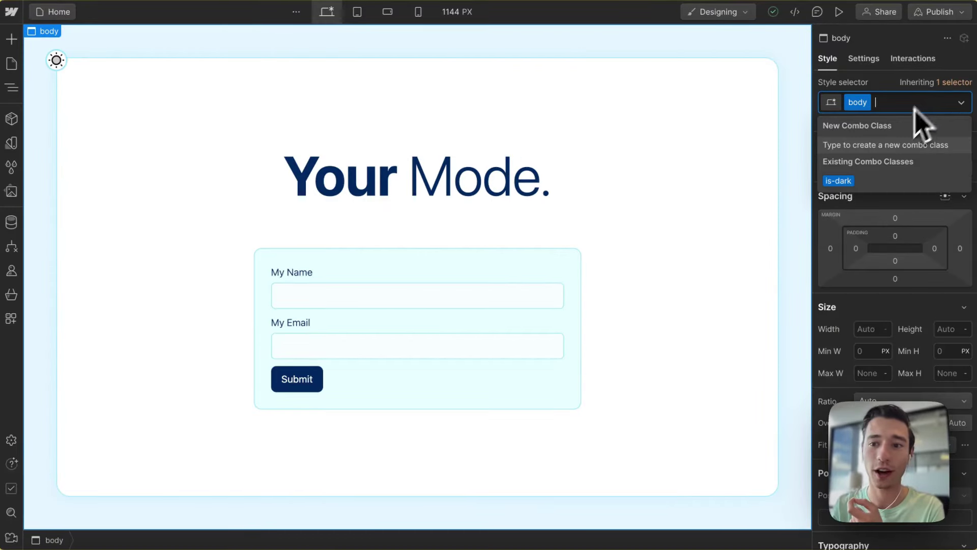
{"action": "left_click", "coordinate": [838, 182]}
{"action": "key", "text": "BackSpace"}
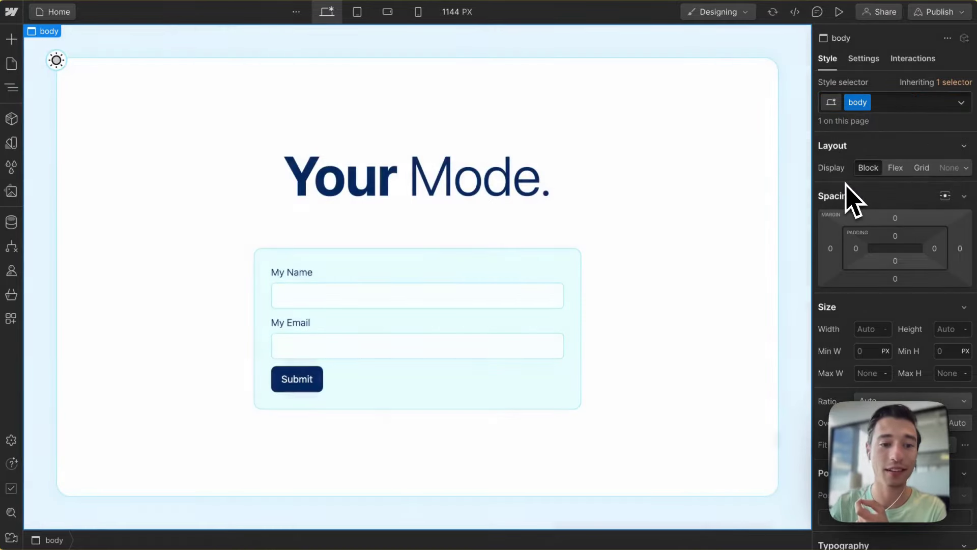
{"action": "mouse_move", "coordinate": [26, 153]}
{"action": "left_click", "coordinate": [87, 81]}
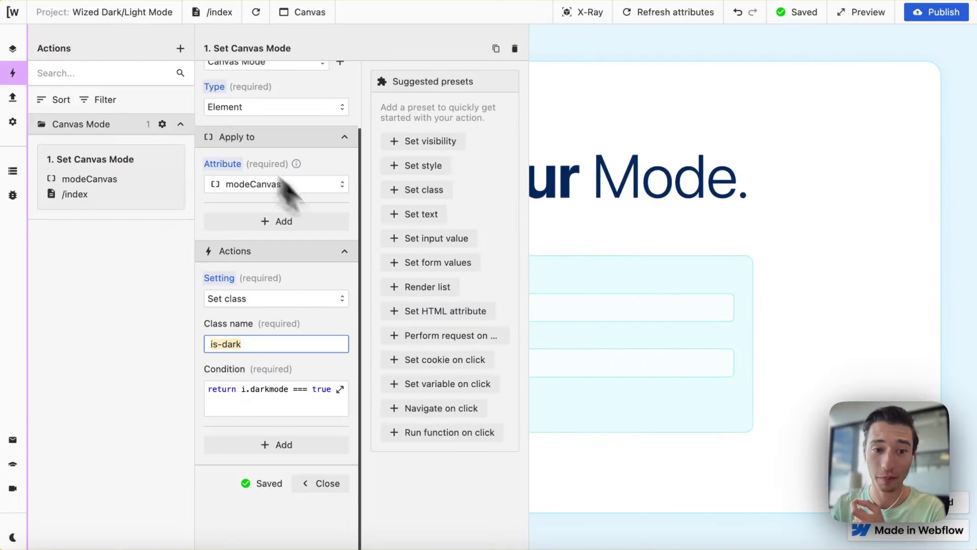
Show the condition return i.darkmode === true in Wized's Function Editor, with i.darkmode reading false.
{"action": "left_click", "coordinate": [321, 406]}
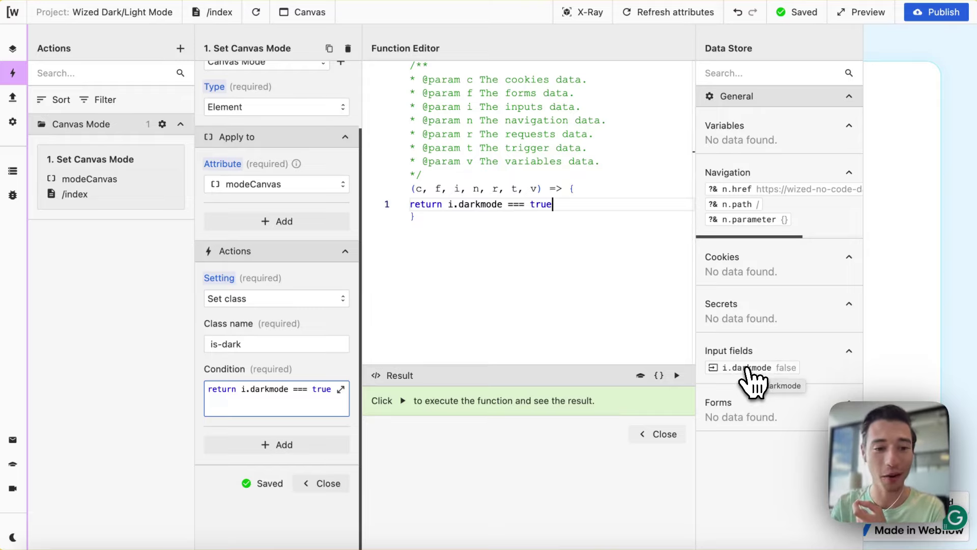
Confirm in Webflow that the checkbox toggle has the custom attribute wized="darkmode", then return to Wized.
{"action": "left_click", "coordinate": [25, 78]}
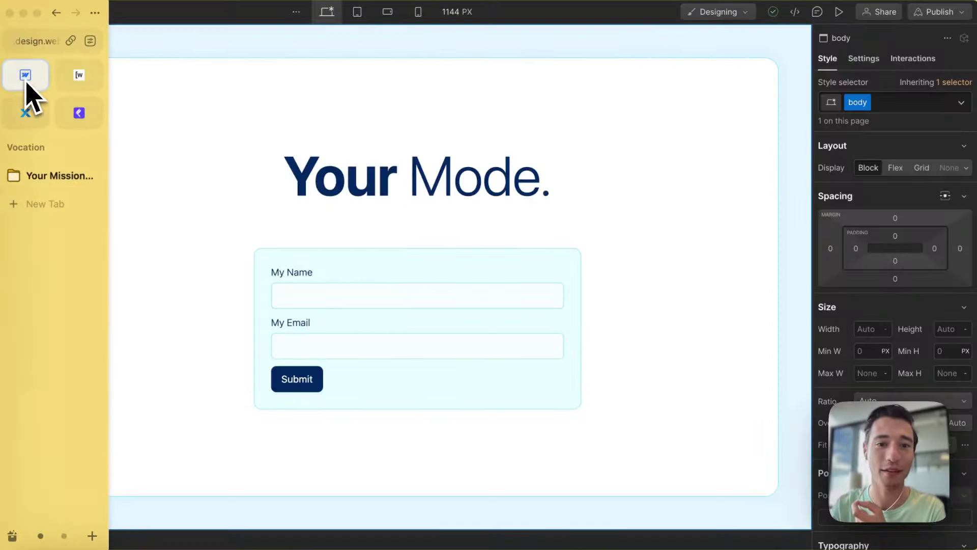
{"action": "left_click", "coordinate": [57, 61]}
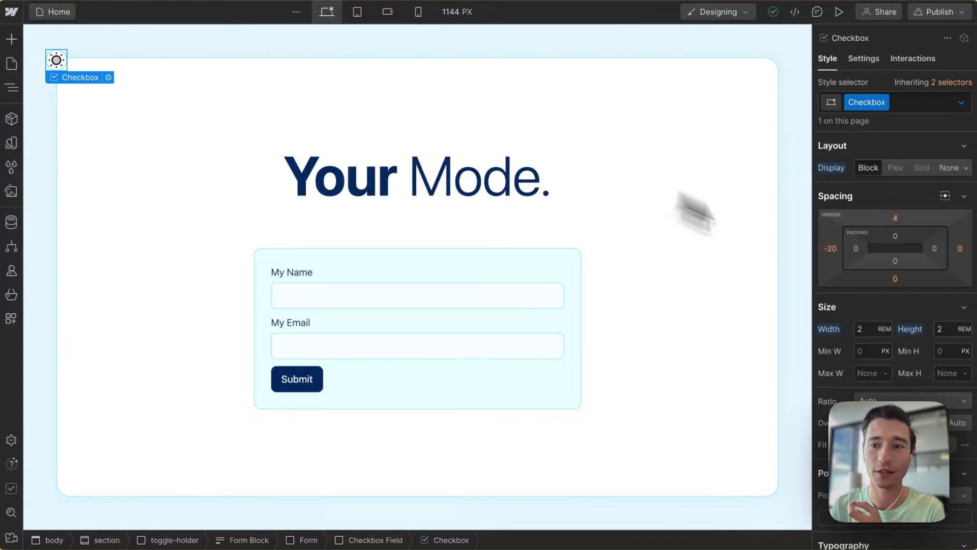
{"action": "left_click", "coordinate": [864, 59]}
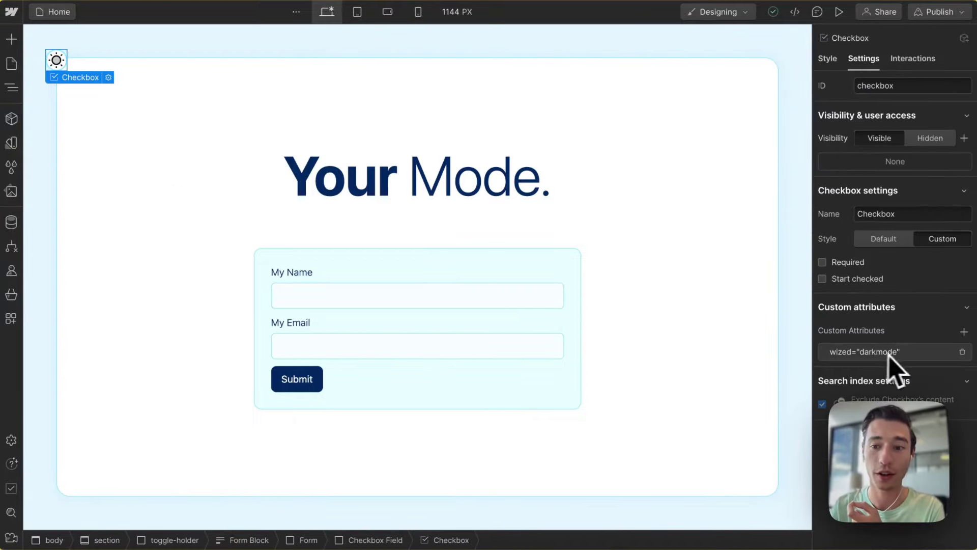
{"action": "mouse_move", "coordinate": [1, 122]}
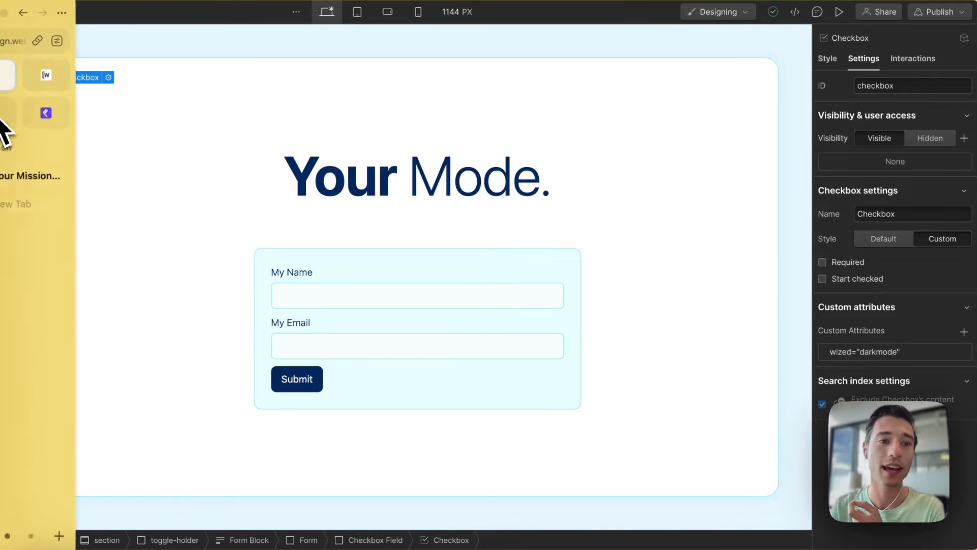
{"action": "left_click", "coordinate": [76, 76]}
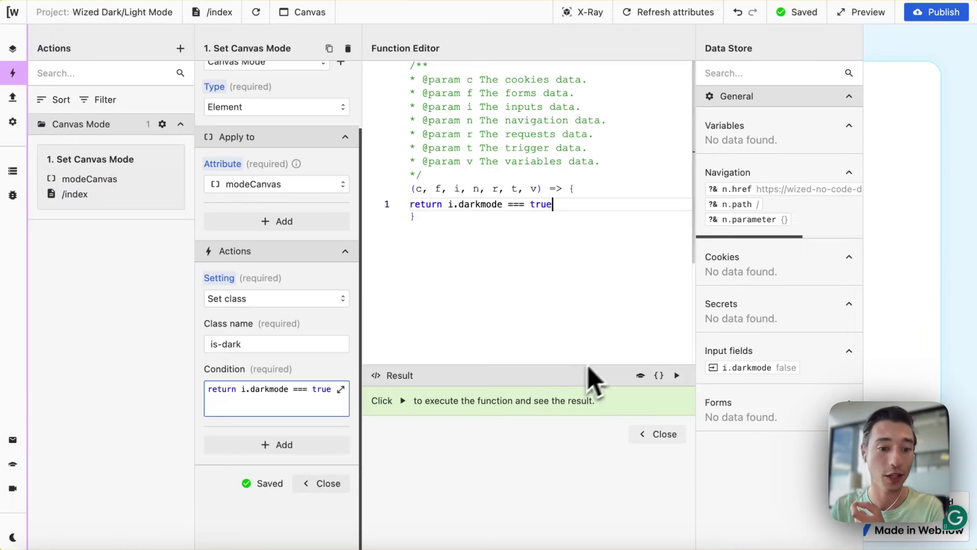
Close the function editor and action settings, then switch the page to dark mode.
{"action": "left_click", "coordinate": [648, 433]}
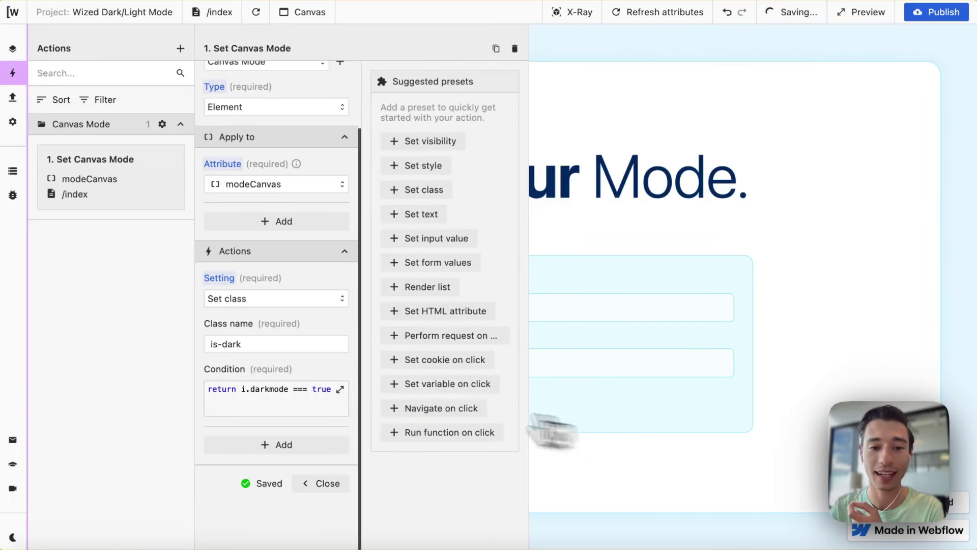
{"action": "left_click", "coordinate": [340, 389]}
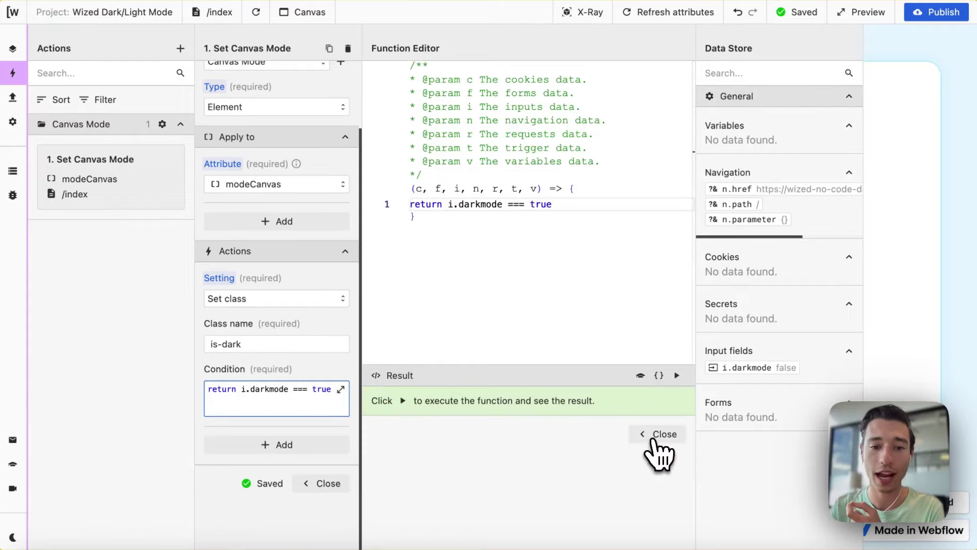
{"action": "left_click", "coordinate": [656, 435]}
{"action": "left_click", "coordinate": [322, 483]}
{"action": "left_click", "coordinate": [231, 63]}
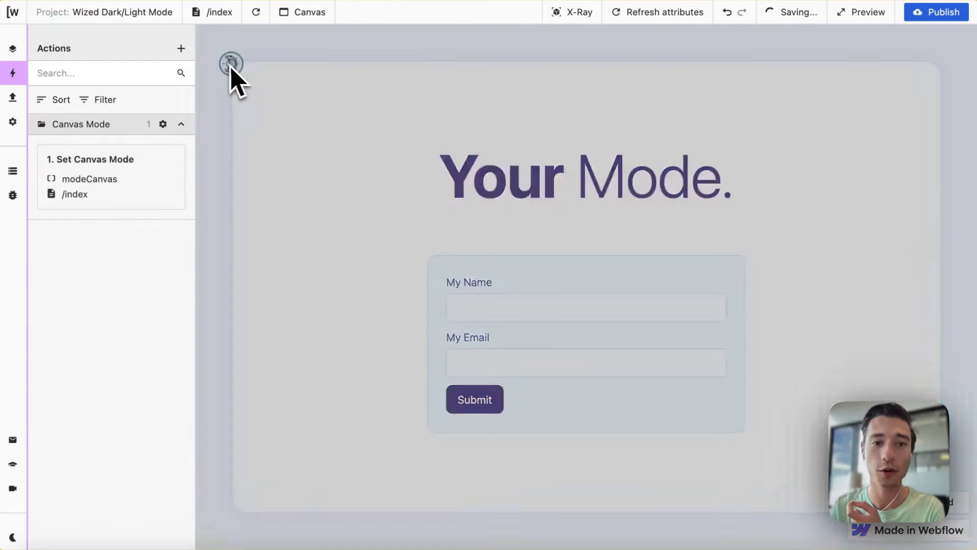
Run the Set Canvas Mode action's darkmode condition to confirm it returns true, then restore light mode.
{"action": "left_click", "coordinate": [143, 204]}
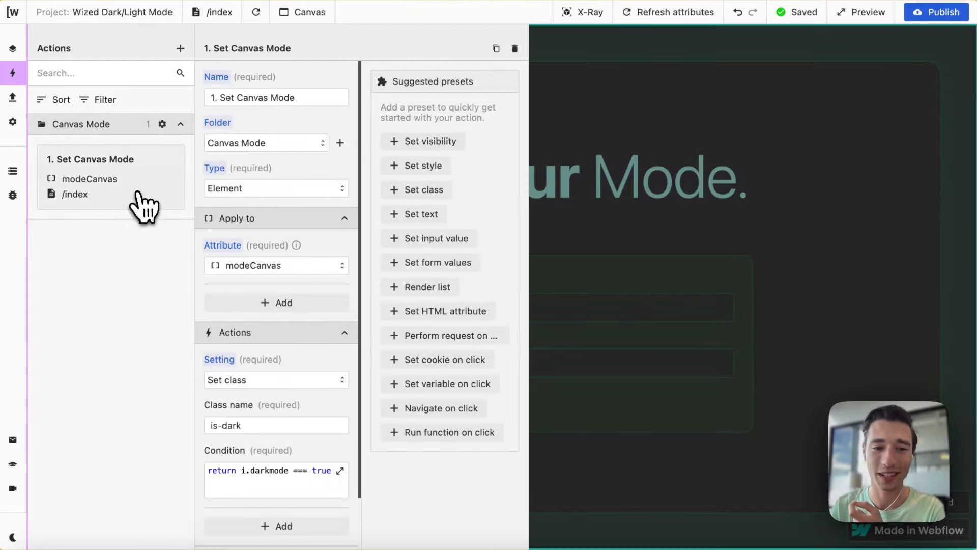
{"action": "left_click", "coordinate": [286, 471]}
{"action": "left_click", "coordinate": [676, 375]}
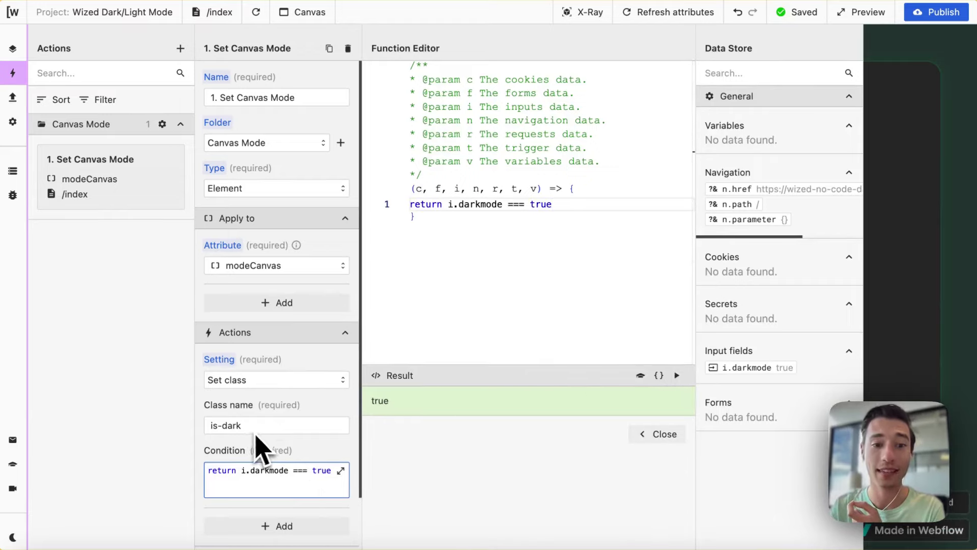
{"action": "left_click", "coordinate": [659, 434]}
{"action": "scroll", "coordinate": [333, 417], "scroll_direction": "down", "scroll_amount": 3}
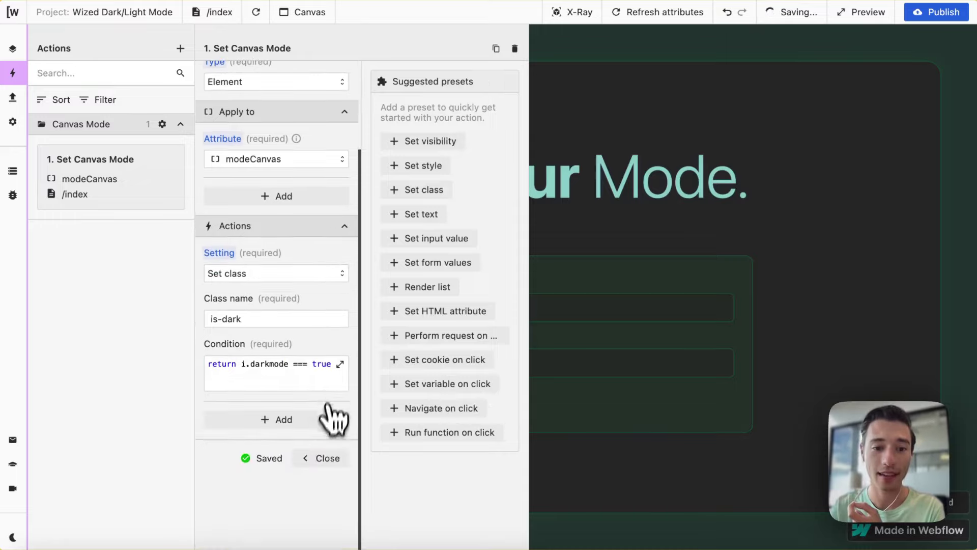
{"action": "left_click", "coordinate": [322, 458]}
{"action": "left_click", "coordinate": [232, 66]}
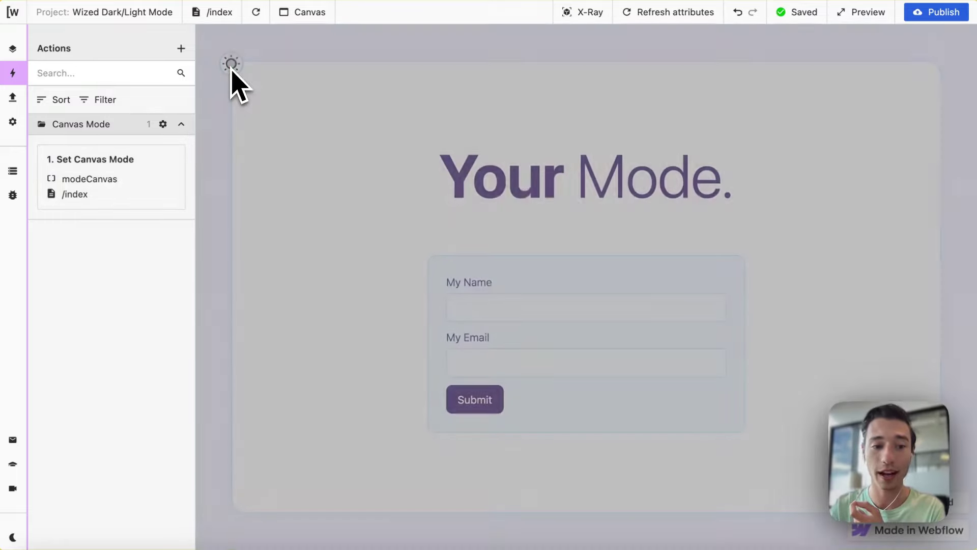